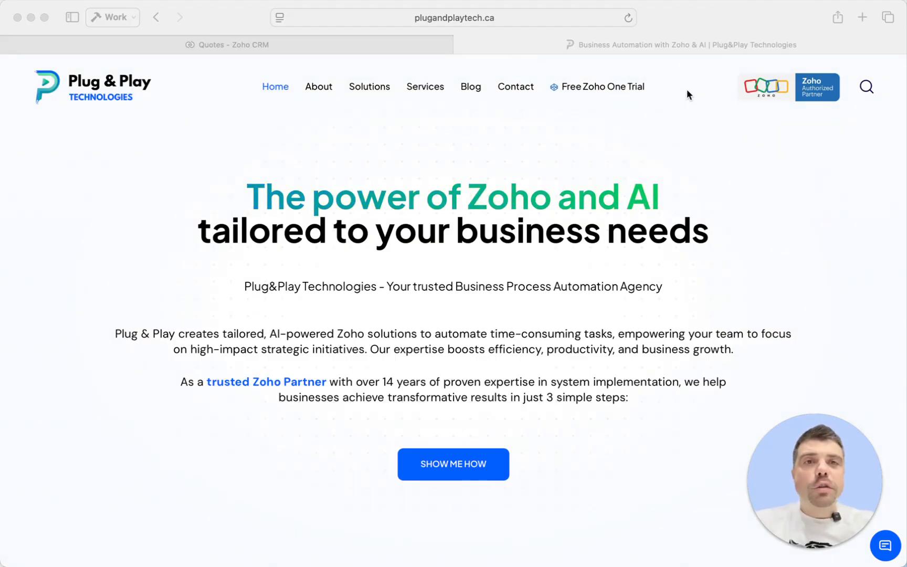
Step: Switch to Zoho CRM, search the setup for "curr" and open the Currencies page of the company settings
left_click(409, 45)
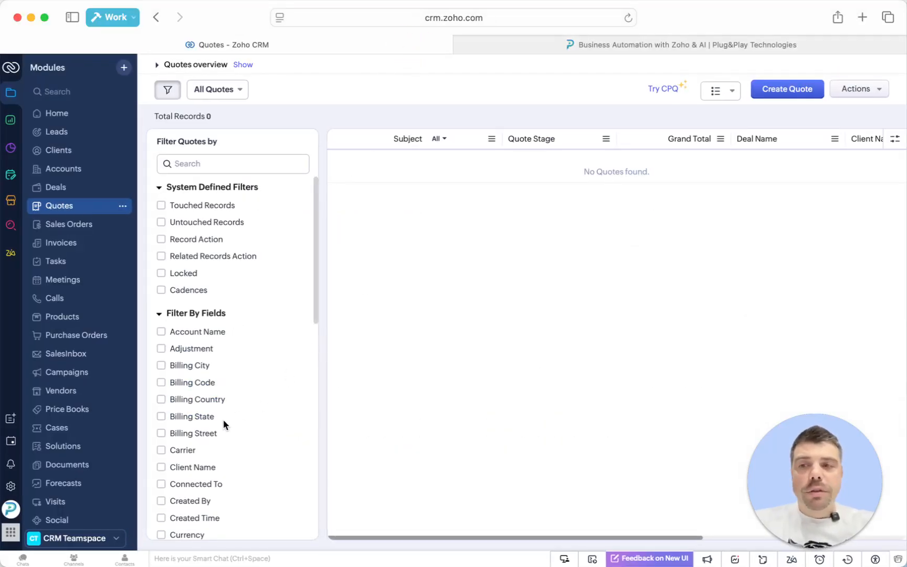
left_click(12, 487)
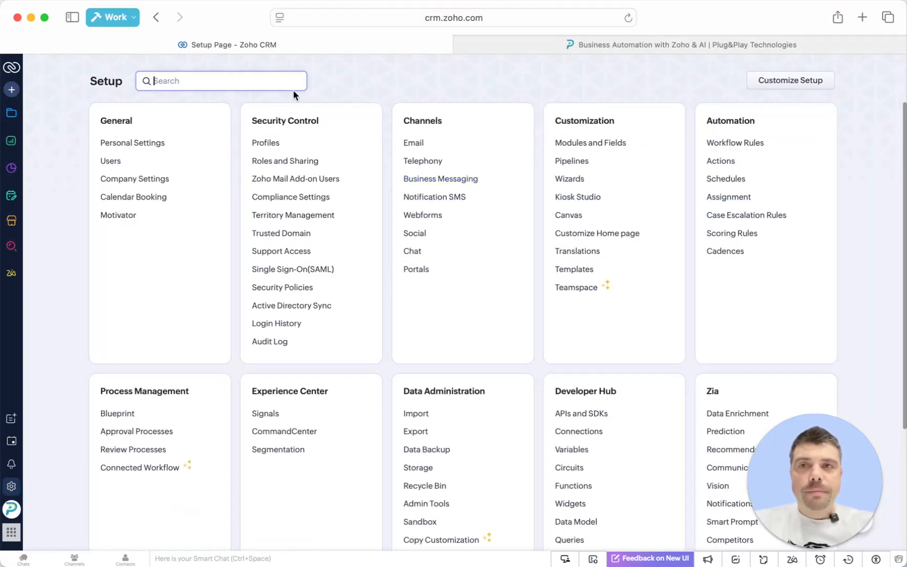
left_click(272, 81)
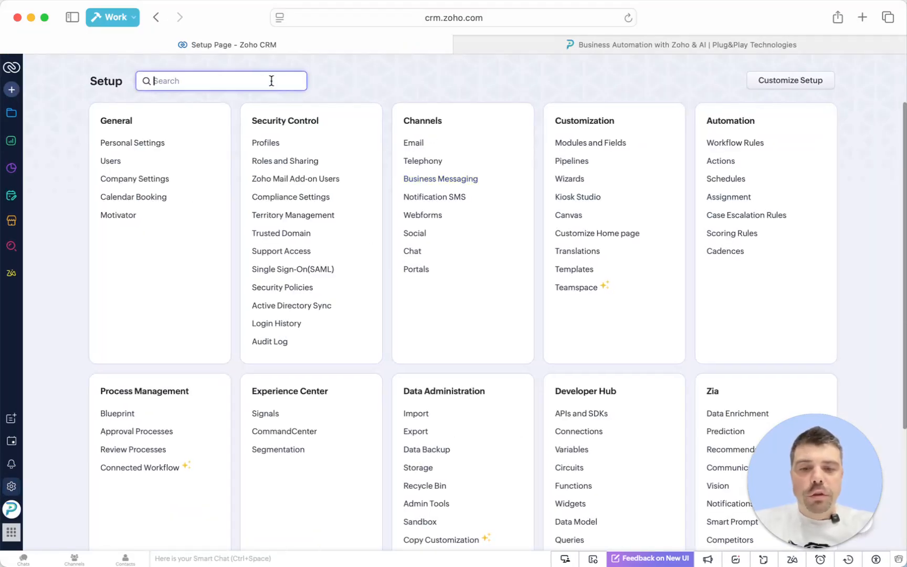
type("currne")
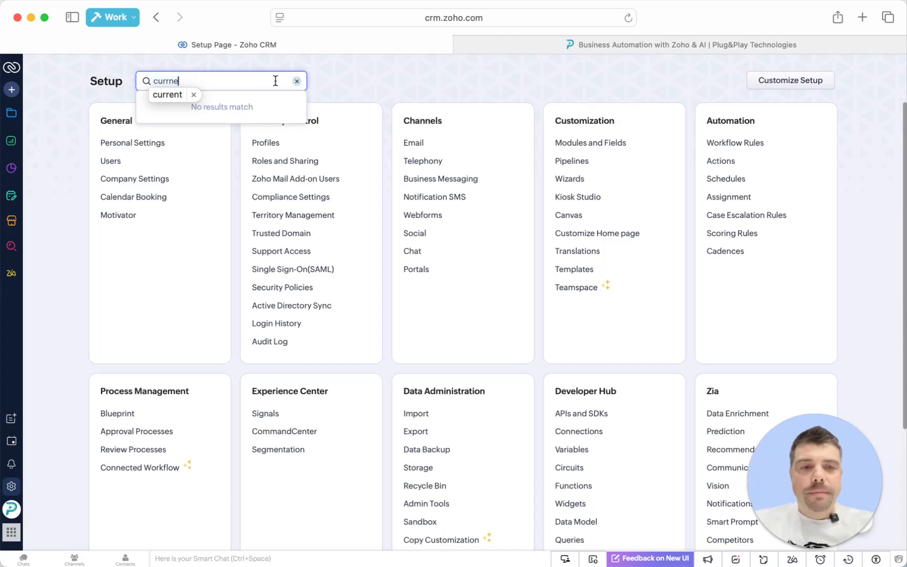
key("BackSpace")
key("BackSpace")
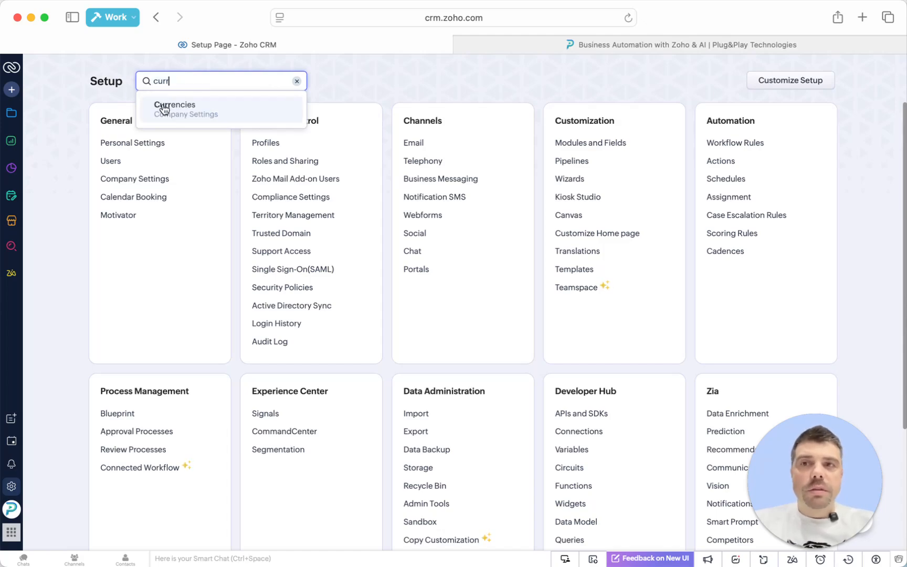
left_click(210, 115)
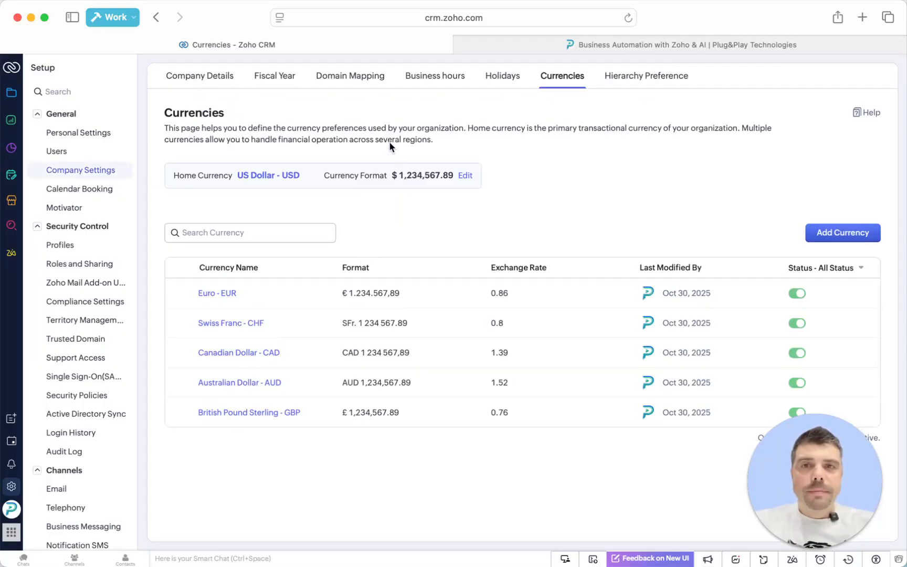
left_click_drag(164, 128, 450, 129)
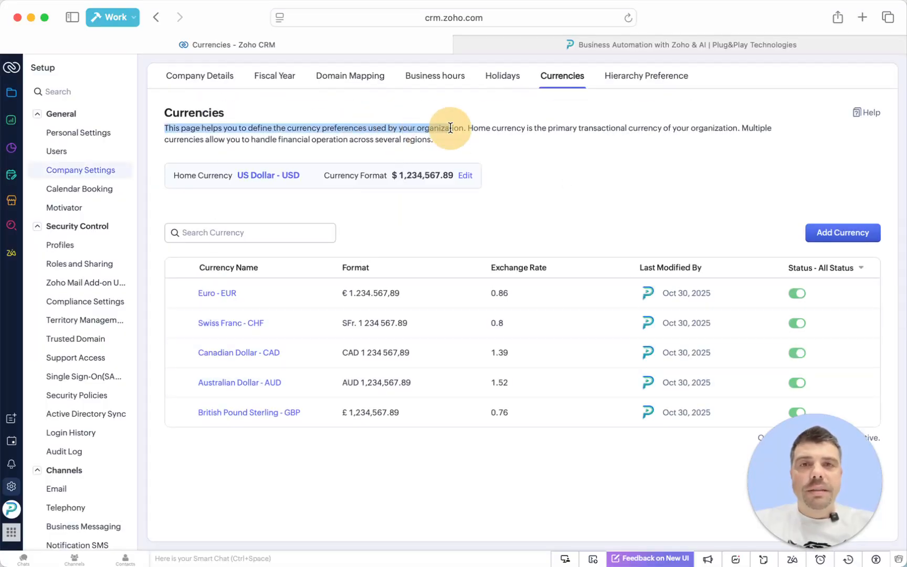
left_click(464, 138)
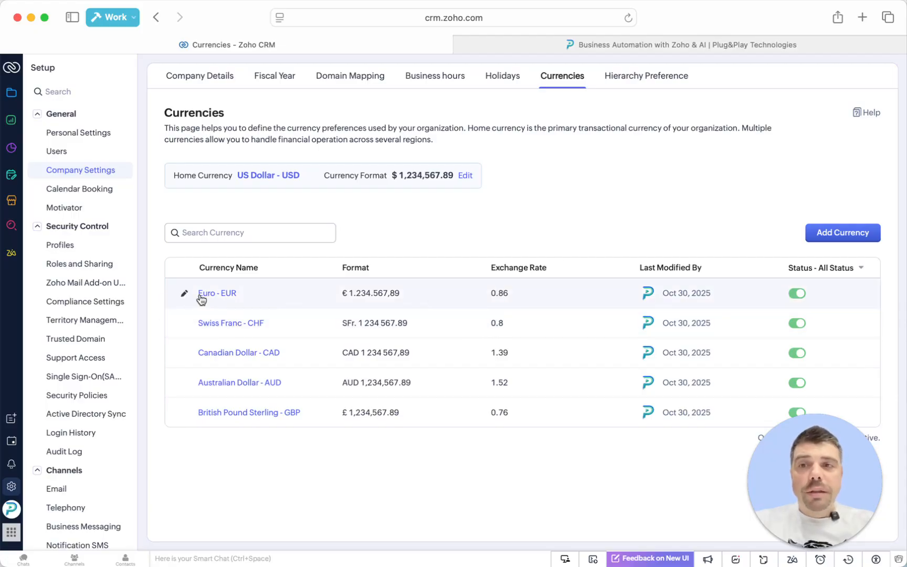
Step: Set the Euro's exchange rate to 0.1 and save the currency
left_click(184, 293)
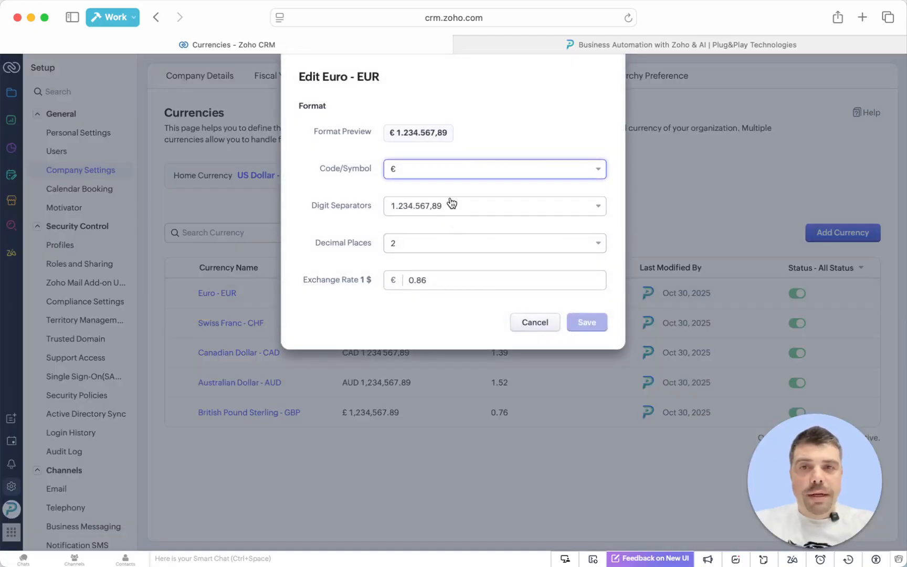
left_click(424, 282)
key("BackSpace")
key("BackSpace")
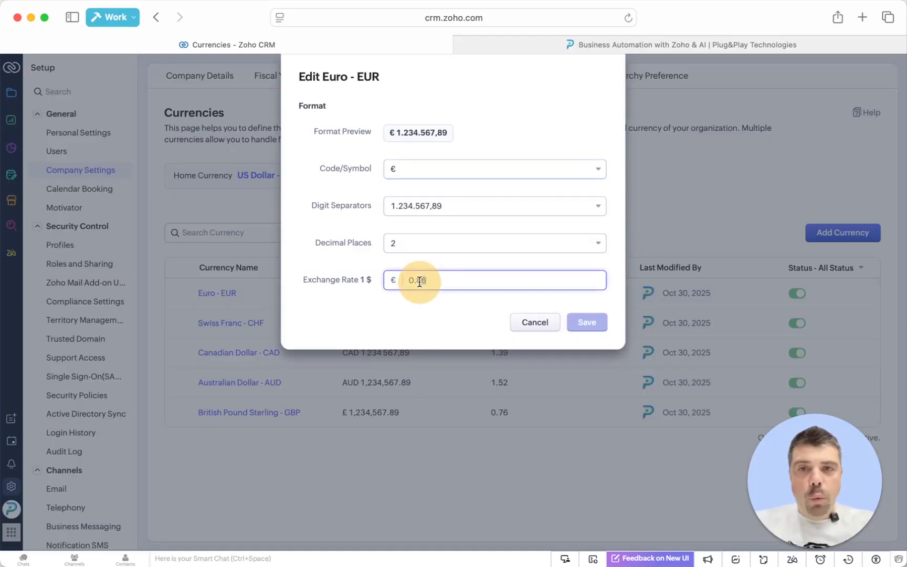
type("1")
left_click(586, 322)
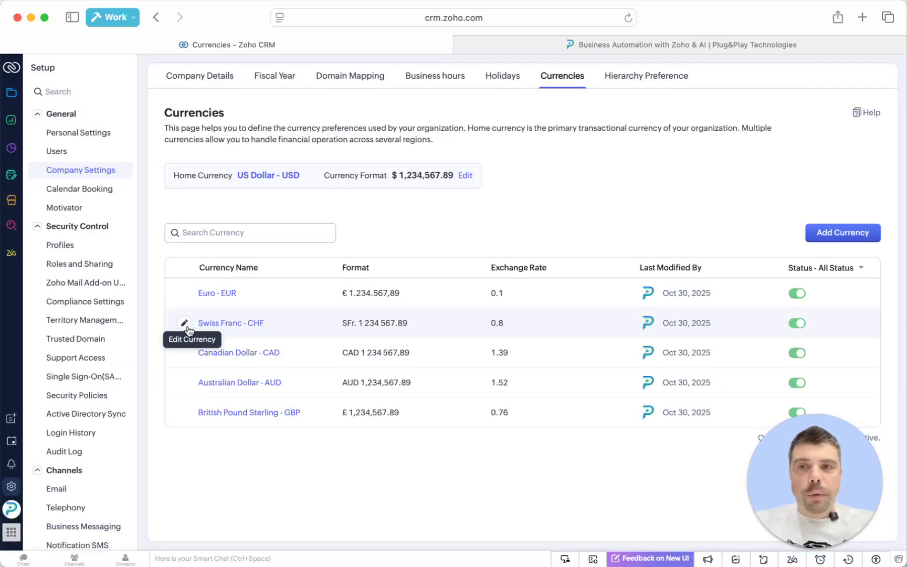
Step: Set the Swiss Franc's exchange rate to 0.1 and save the currency
left_click(184, 323)
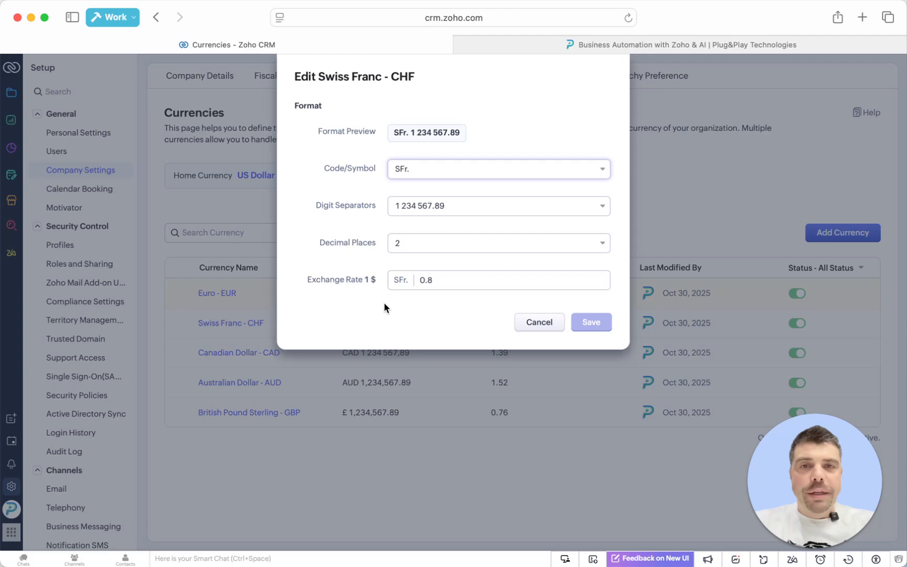
left_click(426, 280)
type("1")
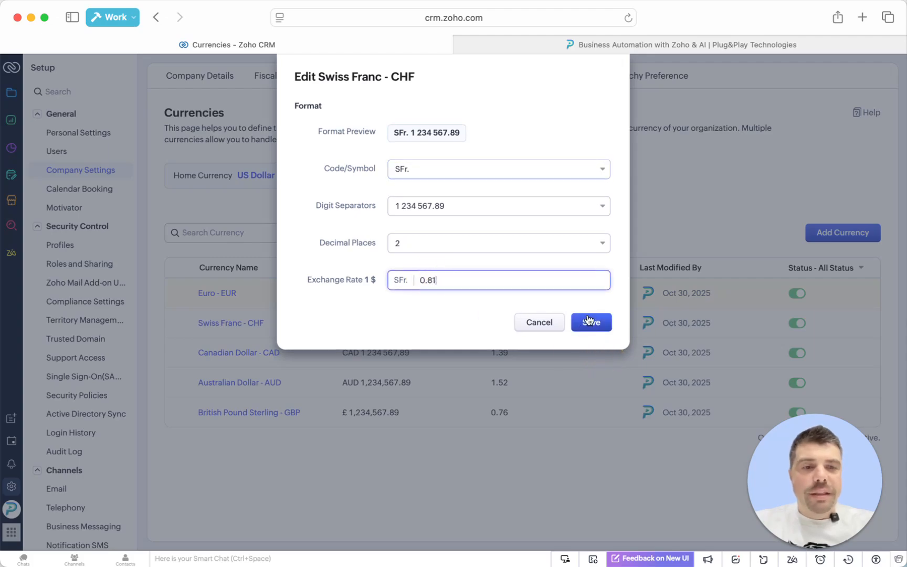
key("Left")
key("BackSpace")
left_click(591, 323)
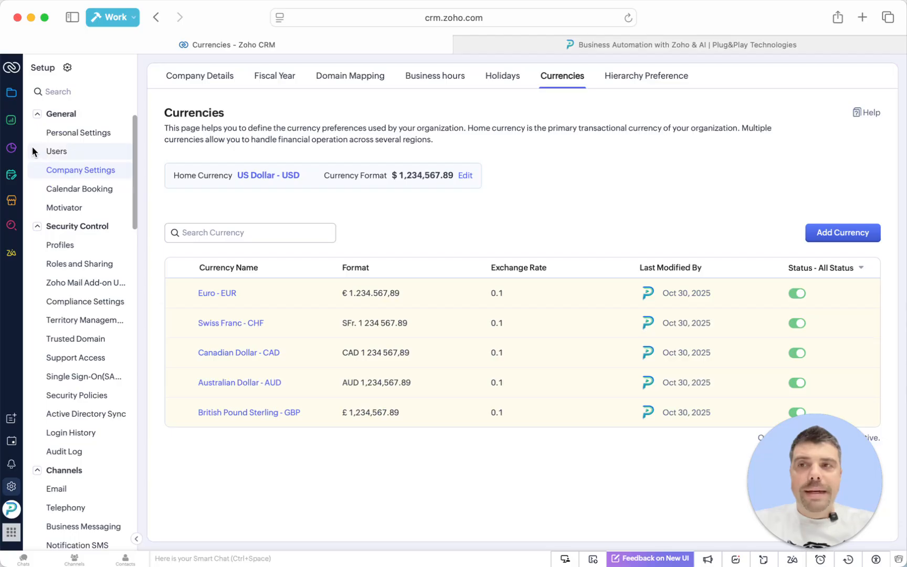
Step: Search the CRM Marketplace for "plug&" and open the Plug&Play Currency Sync for Zoho CRM extension
left_click_drag(30, 152, 20, 445)
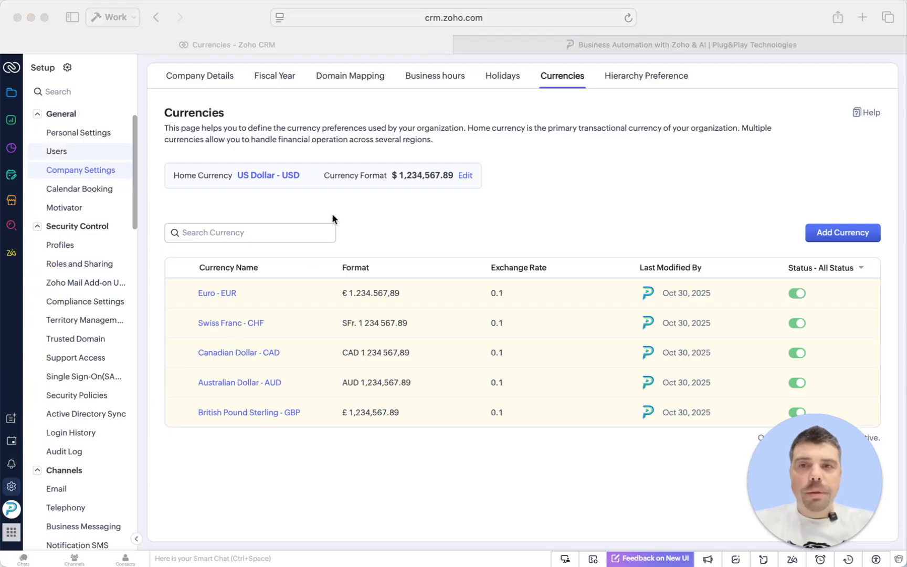
left_click(12, 202)
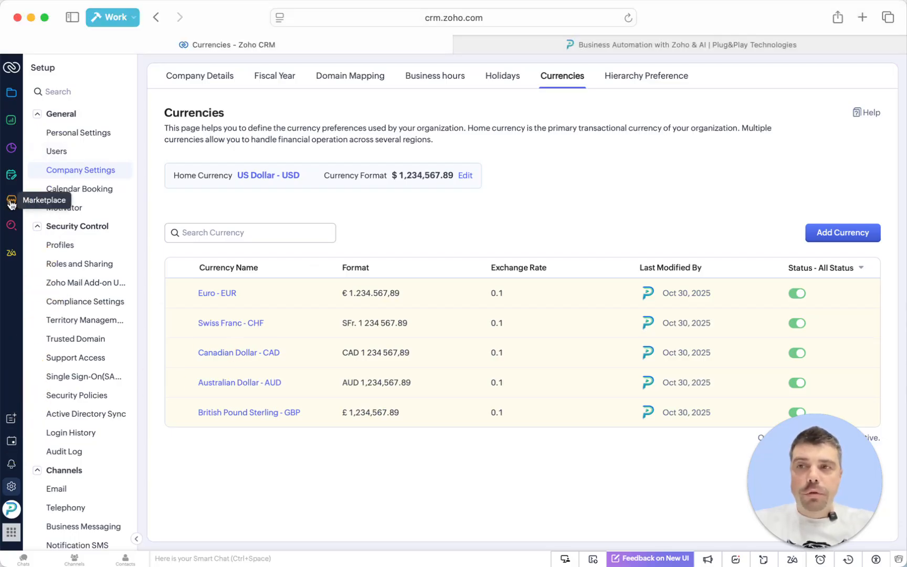
left_click(12, 203)
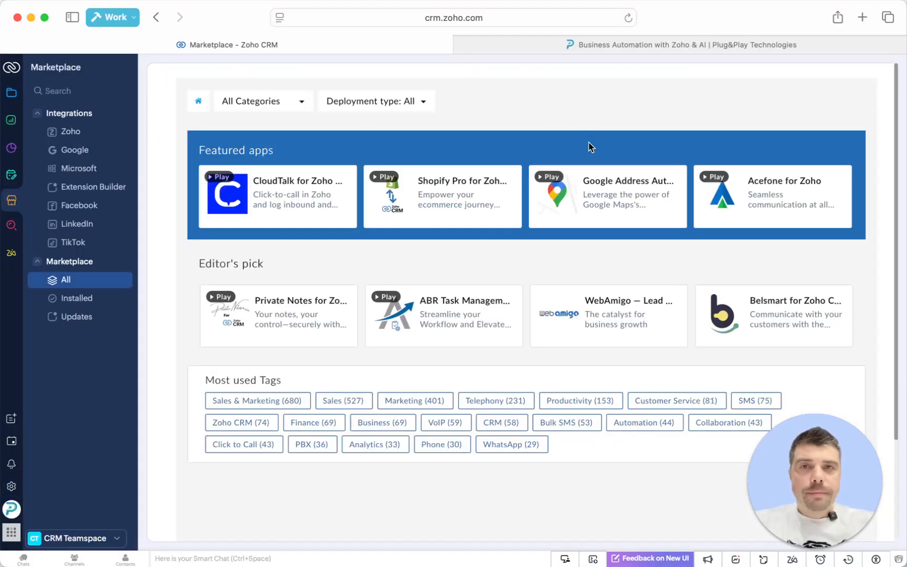
mouse_move(624, 188)
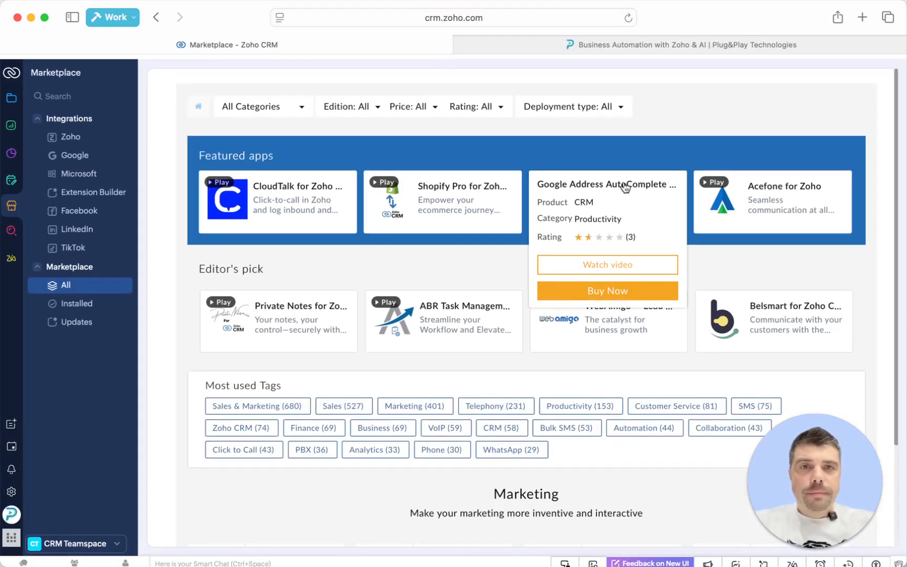
left_click(775, 97)
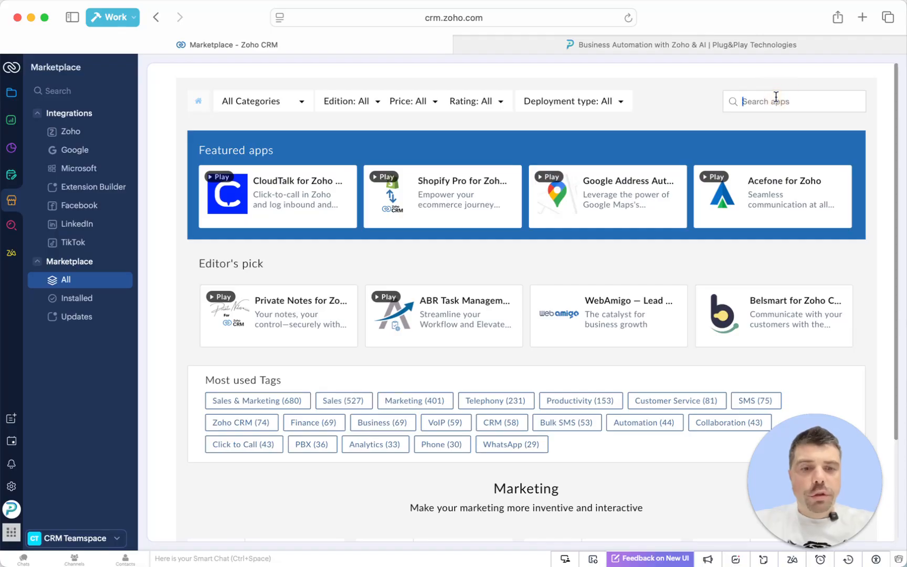
type("plug&")
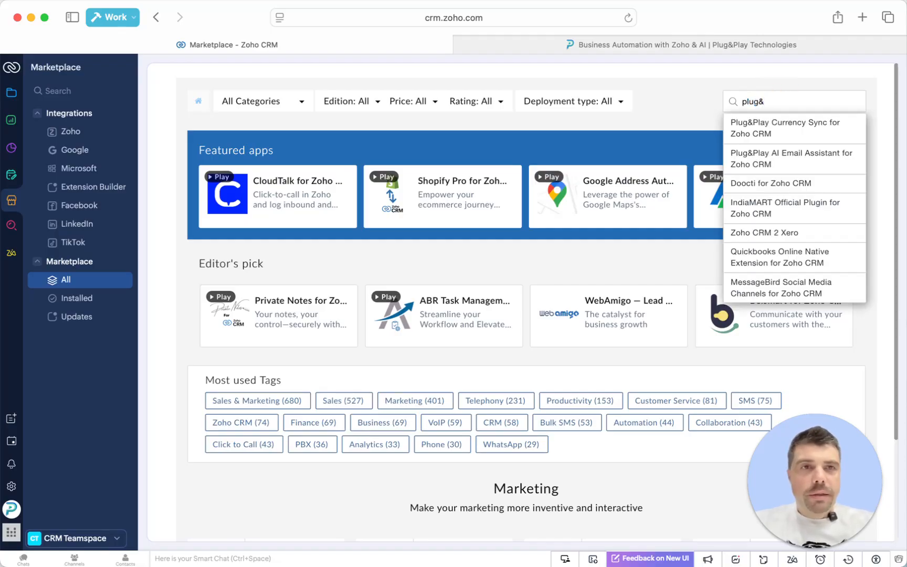
left_click(821, 131)
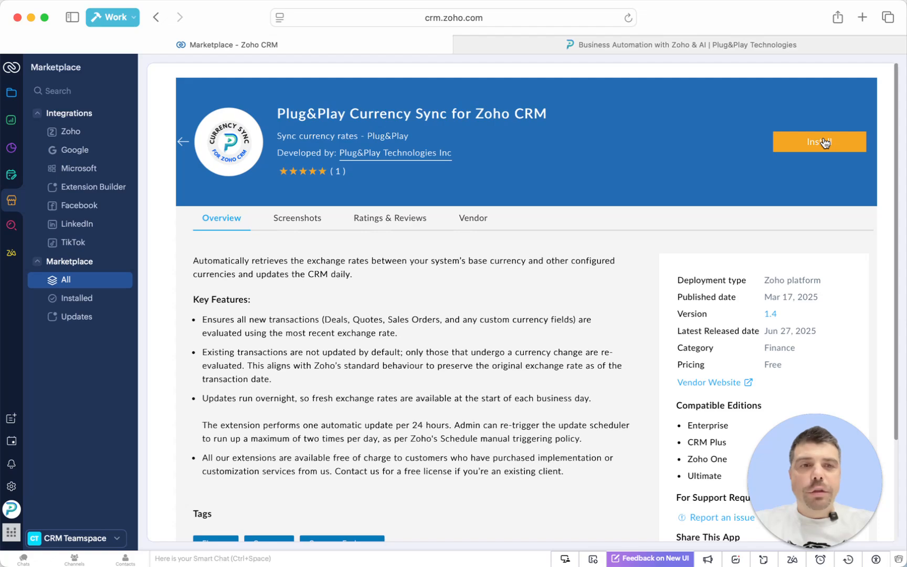
Step: Request the extension's installation, allowing vendor contact and accepting both the vendor's and Zoho Marketplace's terms
left_click(823, 143)
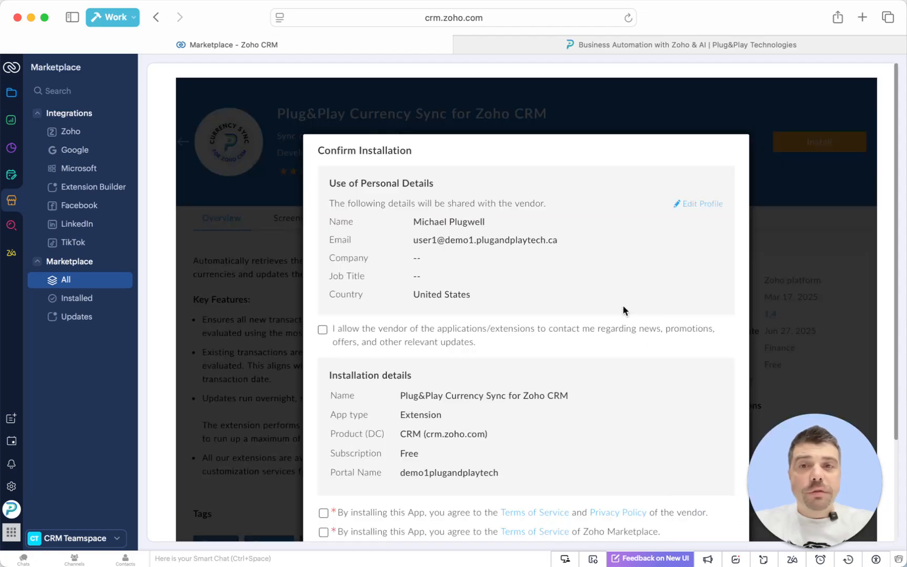
left_click(322, 331)
scroll(323, 472, "down", 1)
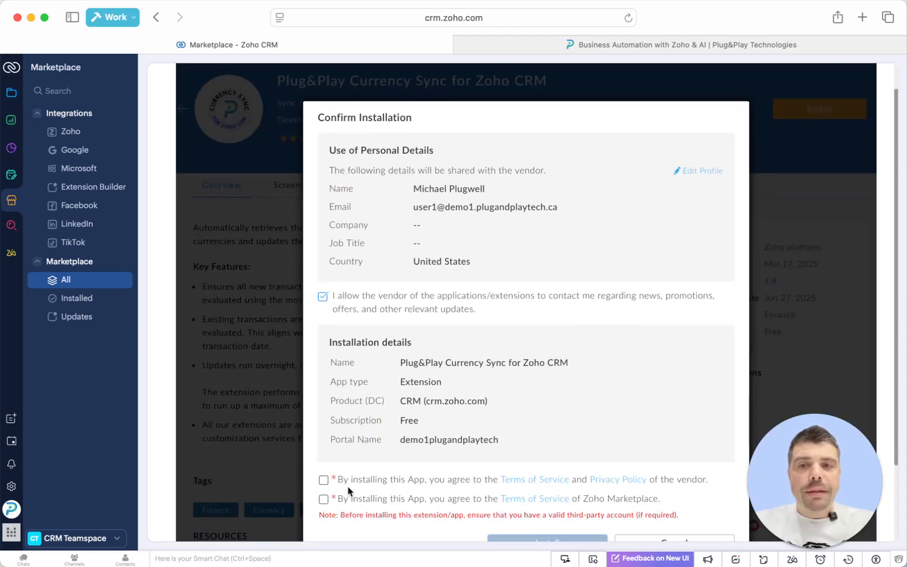
left_click(323, 483)
left_click(322, 499)
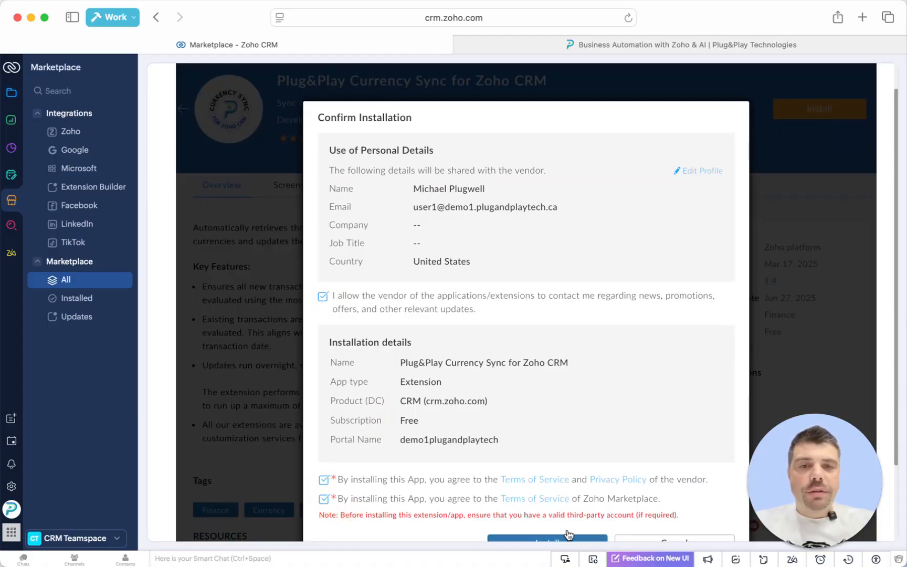
scroll(569, 527, "down", 1)
left_click(568, 513)
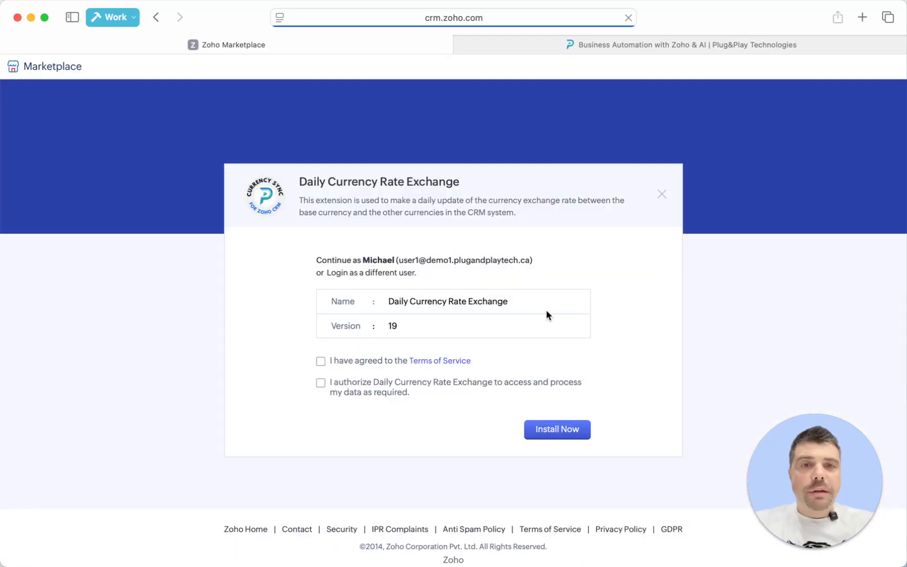
Step: Agree to the Terms of Service, authorize data access and install the Daily Currency Rate Exchange extension
left_click(320, 361)
left_click(321, 383)
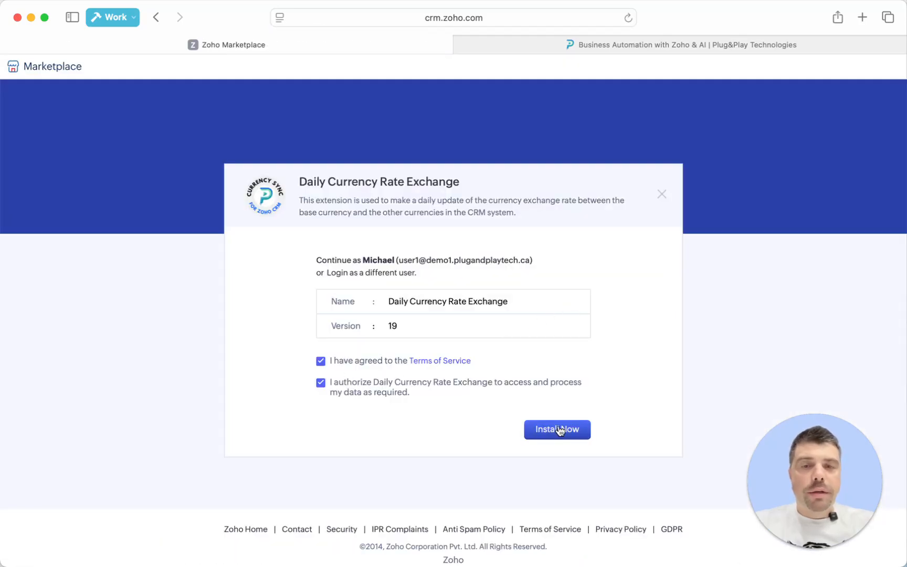
left_click(558, 431)
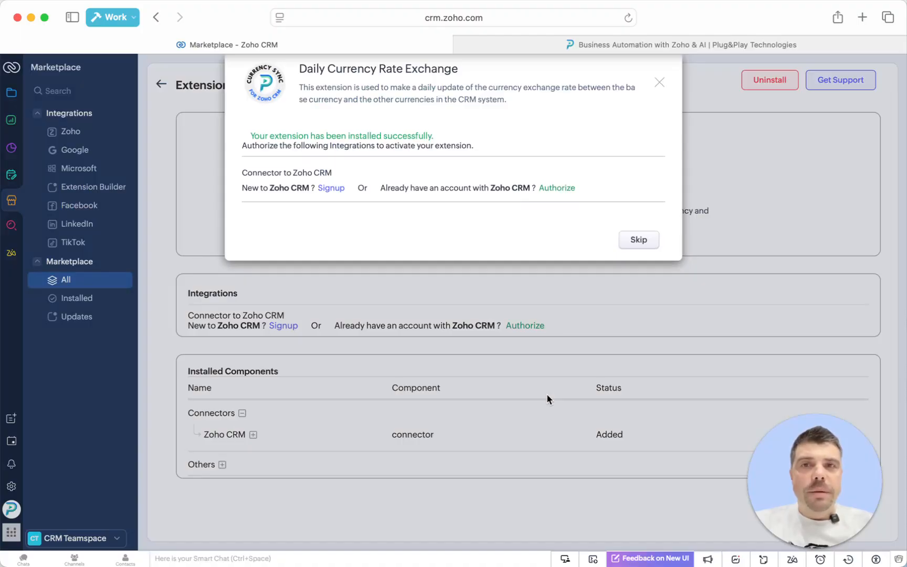
Step: Authorize the extension's Zoho CRM connector by allowing CRM Extensions to access the account data, and finish the installation
left_click(559, 189)
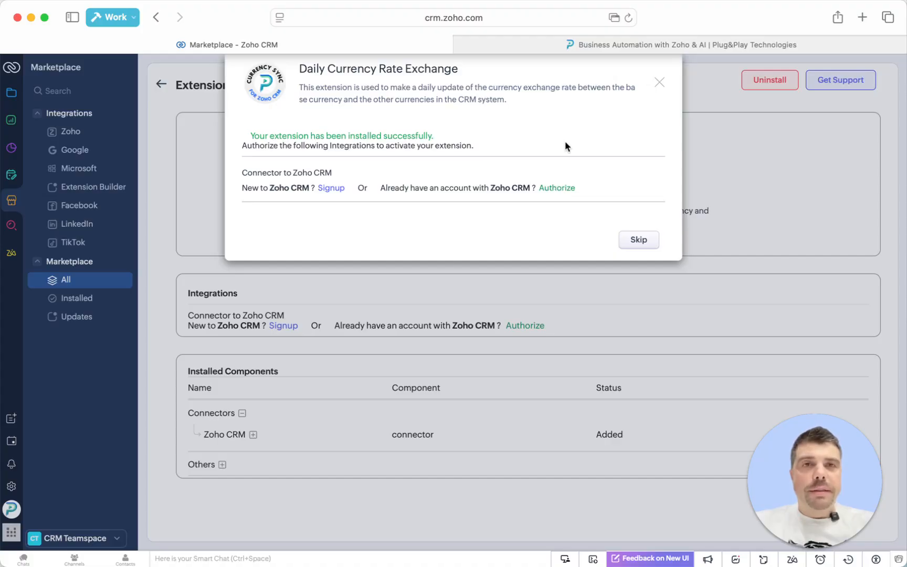
left_click(613, 18)
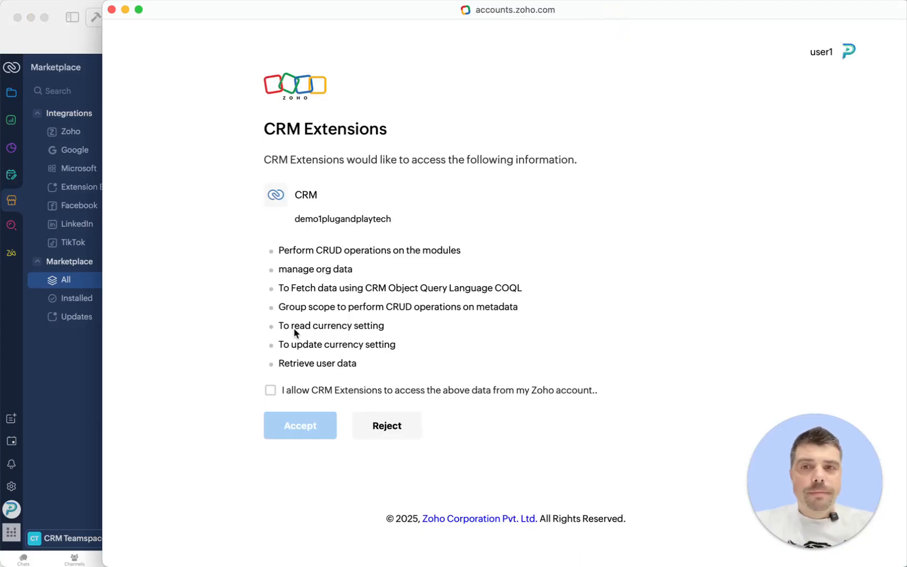
left_click(270, 390)
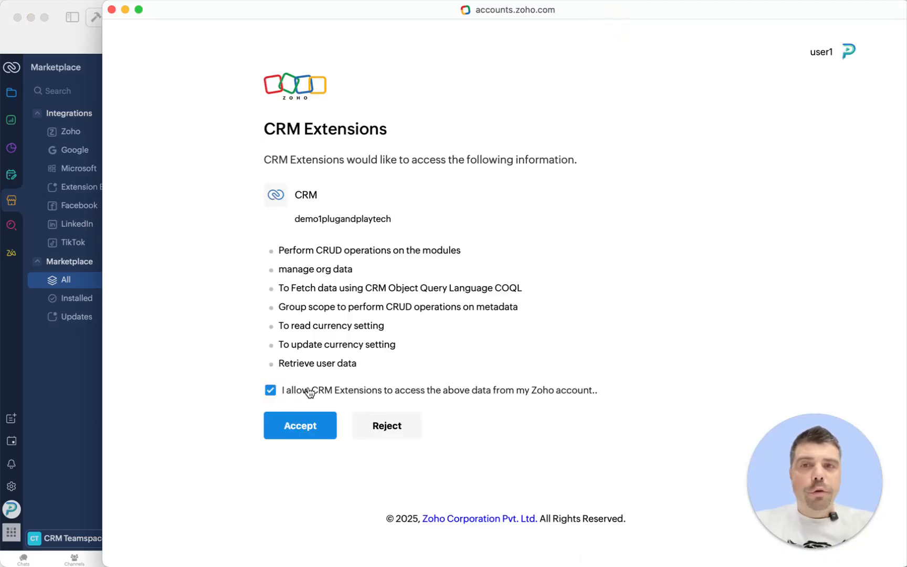
left_click(298, 424)
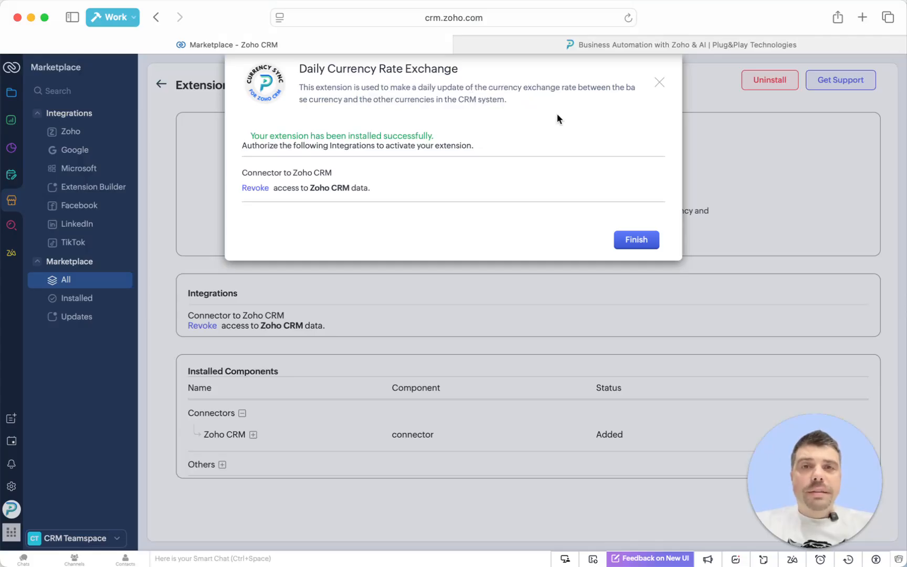
left_click(635, 242)
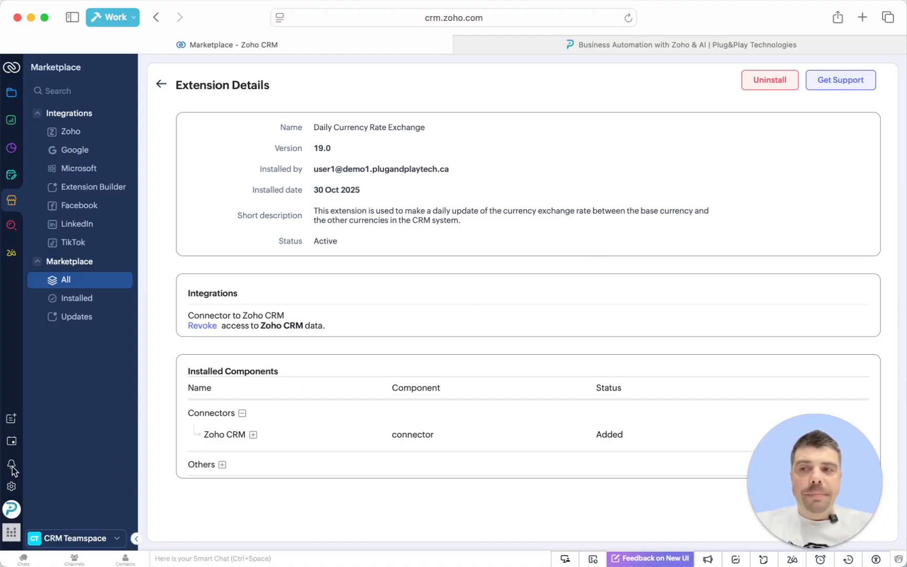
Step: Search the Setup page for "curr" and open the Currencies page in Company Settings to review the exchange rates
left_click(22, 523)
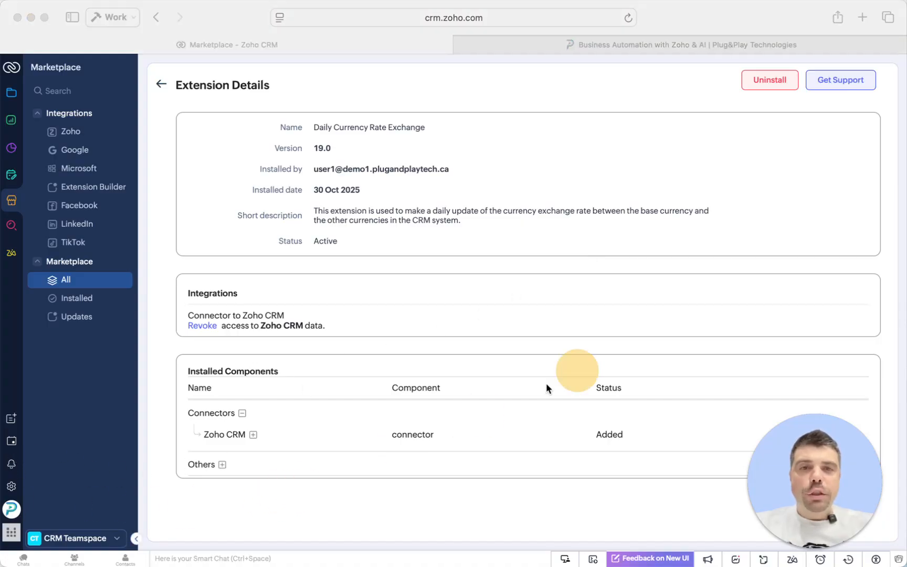
left_click(13, 492)
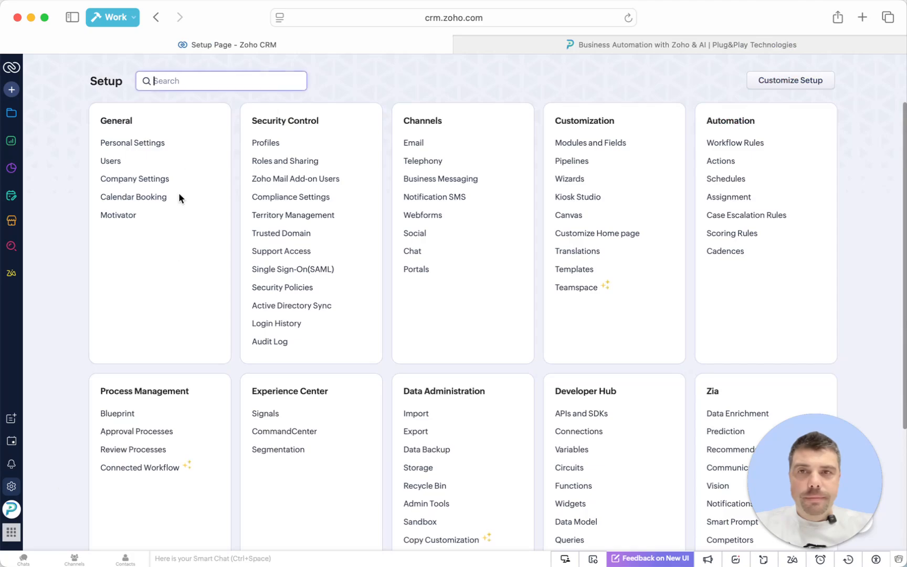
left_click(179, 76)
type("curr")
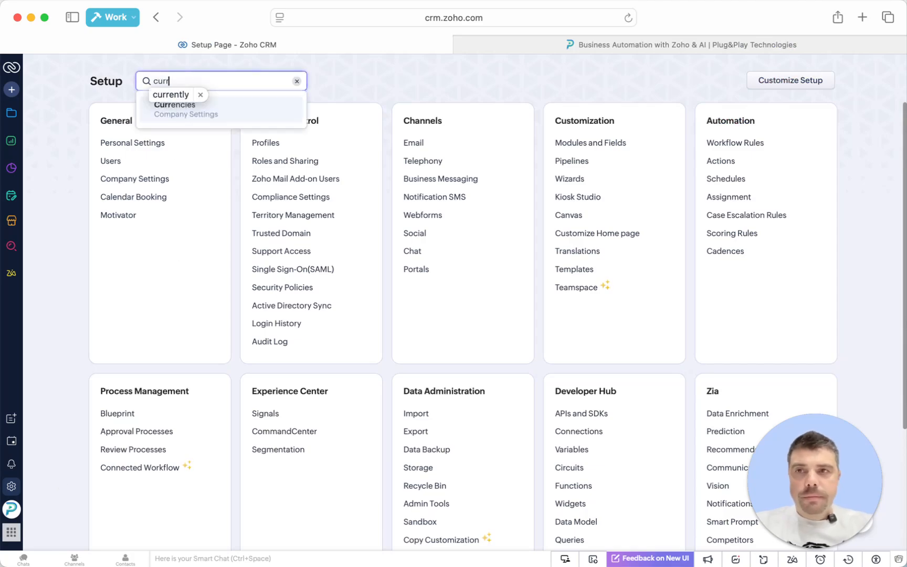
left_click(211, 115)
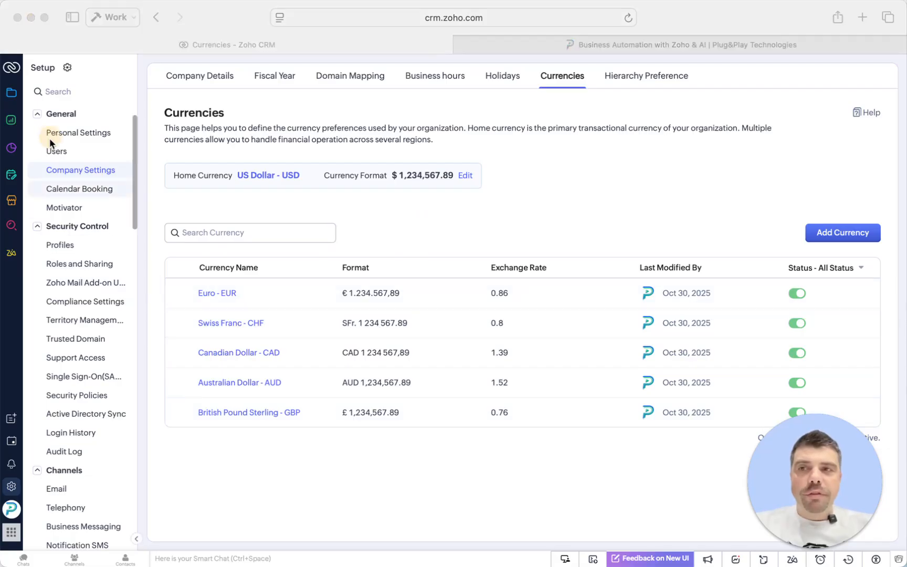
Step: Return to the Setup page, search it for "sche" and open the Schedules page
left_click(11, 94)
left_click(79, 205)
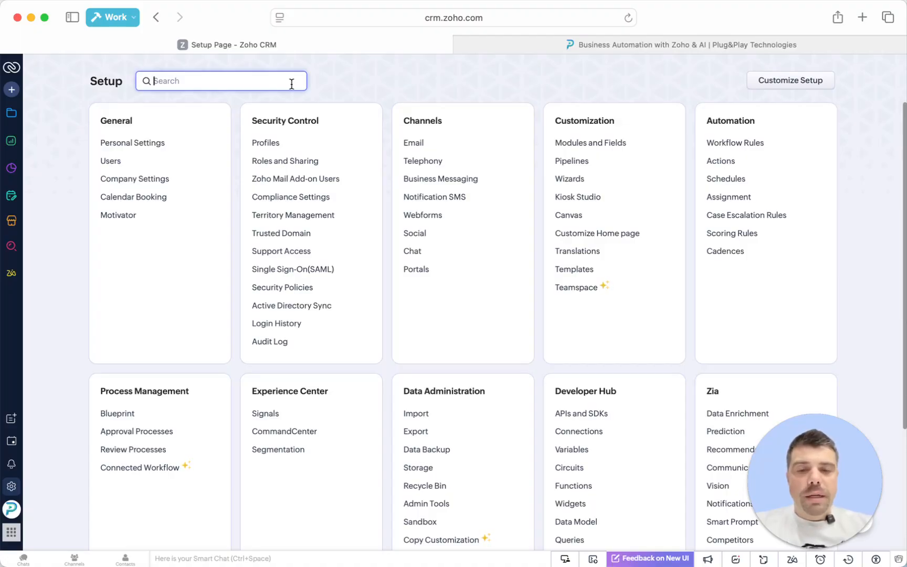
type("sh")
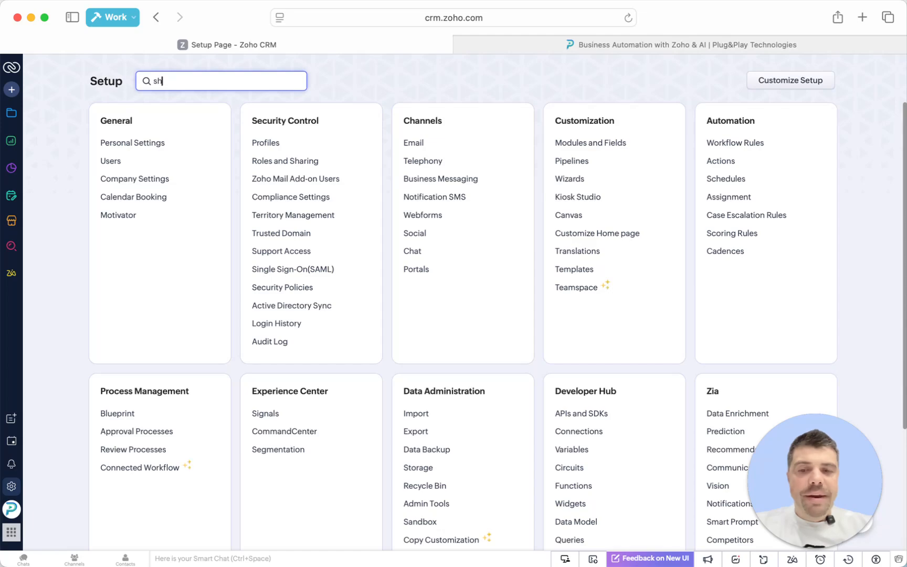
key("BackSpace")
type("che")
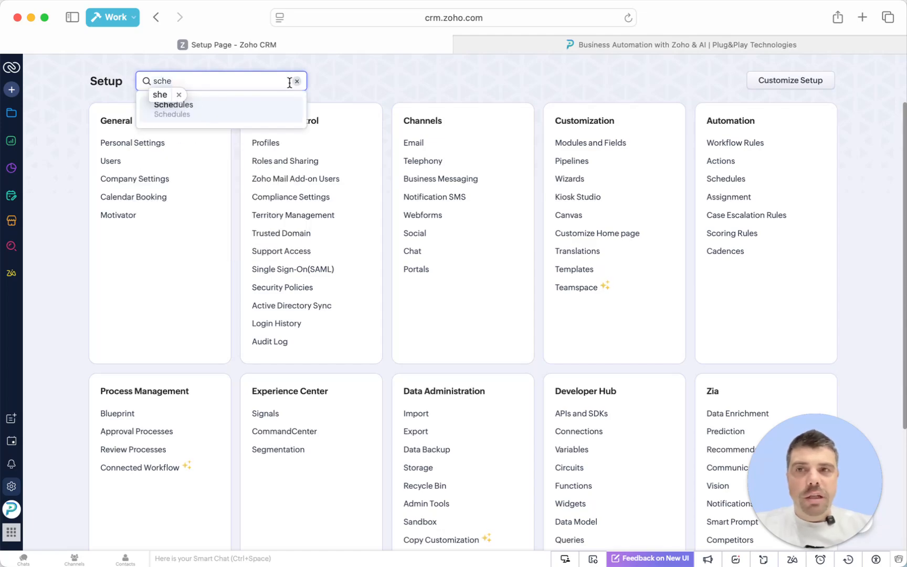
left_click(232, 113)
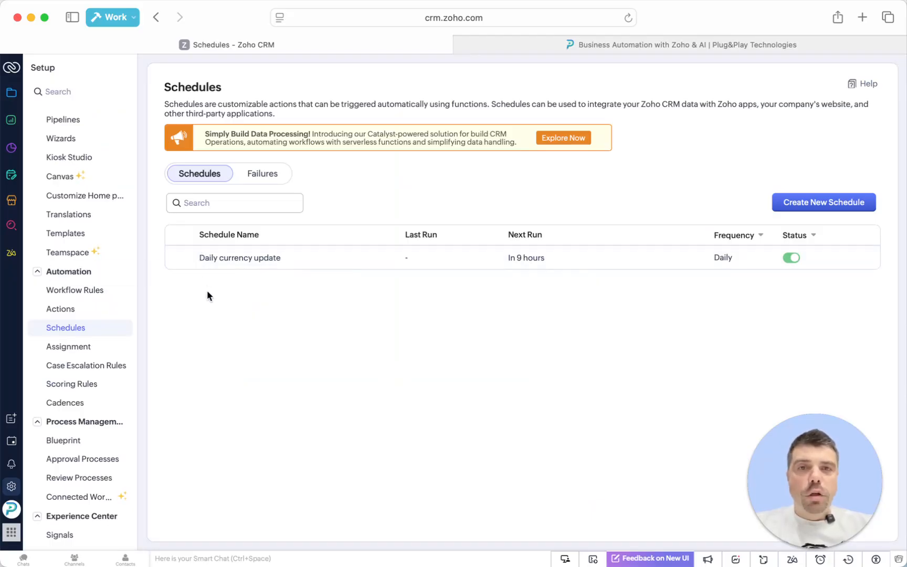
Step: Check the Daily currency update schedule's last and next run, and run the schedule immediately
mouse_move(209, 263)
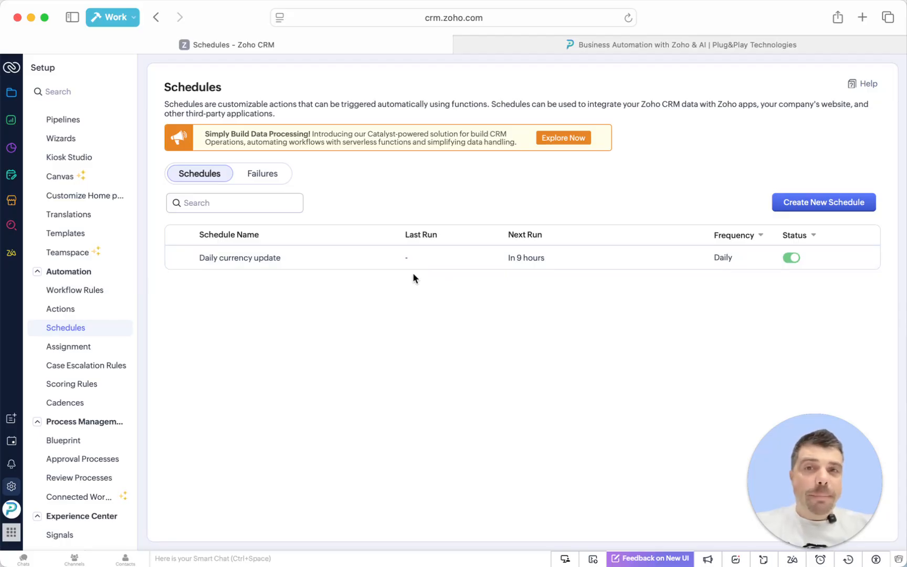
mouse_move(415, 264)
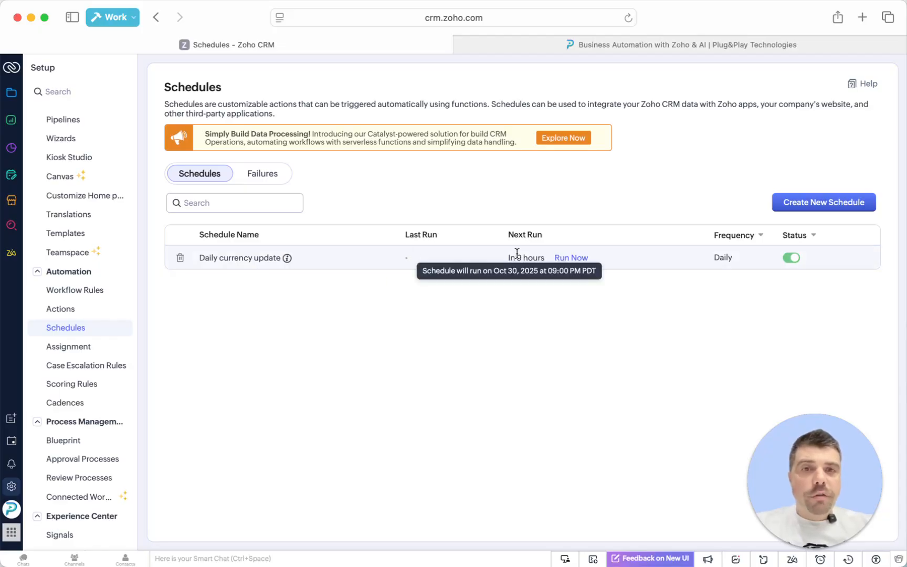
left_click(572, 258)
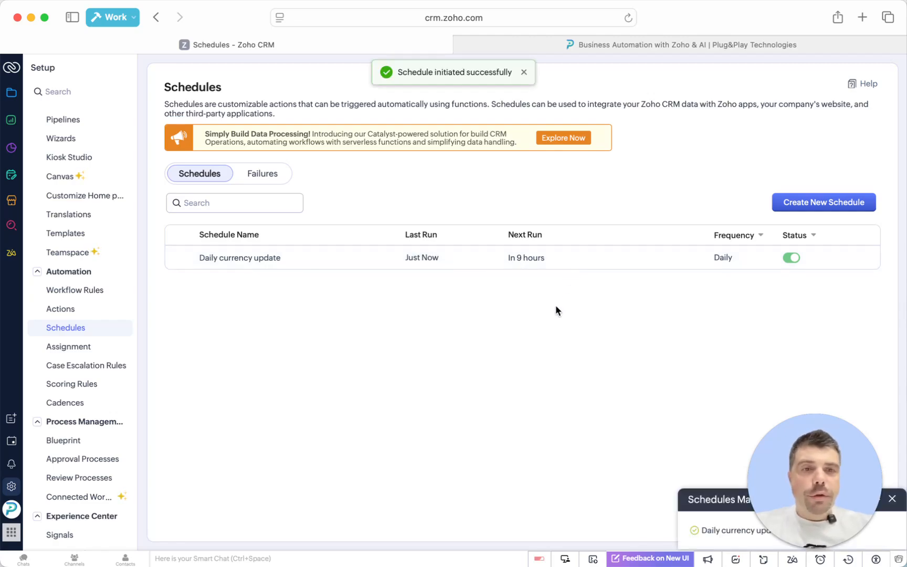